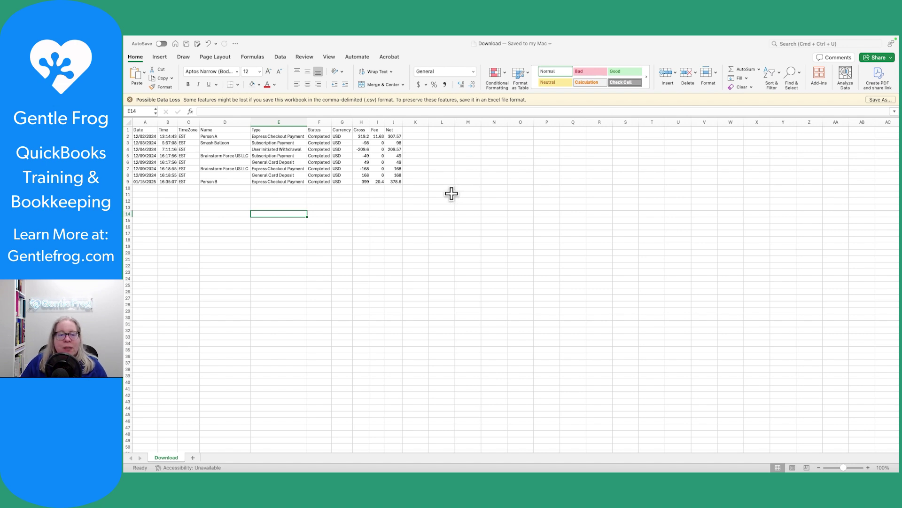
# Total the Gross amounts in column H of the PayPal download, then clear the selection.
pyautogui.moveTo(360, 137); pyautogui.dragTo(361, 189)
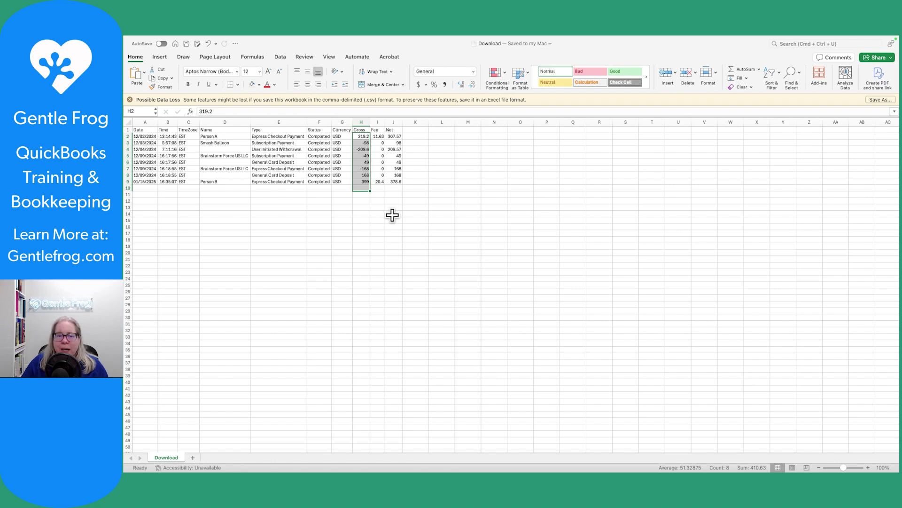
pyautogui.click(419, 200)
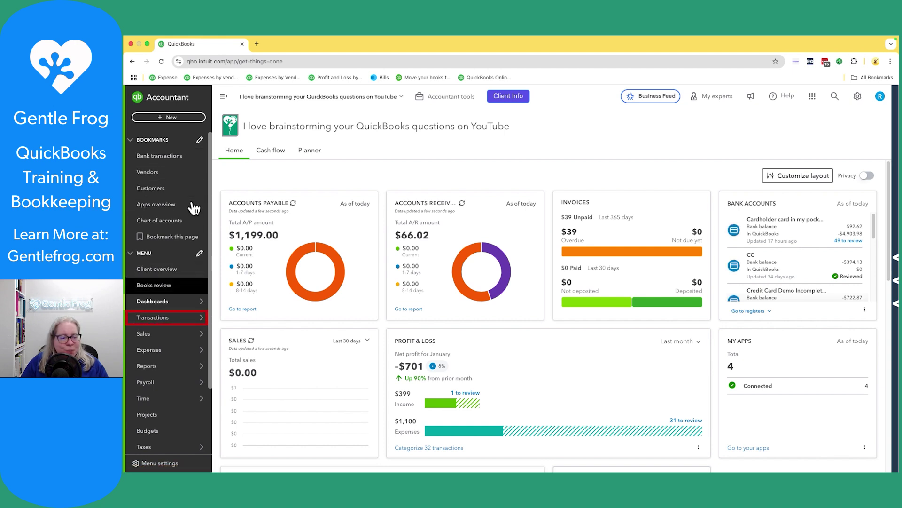
# On the Bank transactions page, start a file upload with Download.CSV attached.
pyautogui.moveTo(167, 318)
pyautogui.click(244, 318)
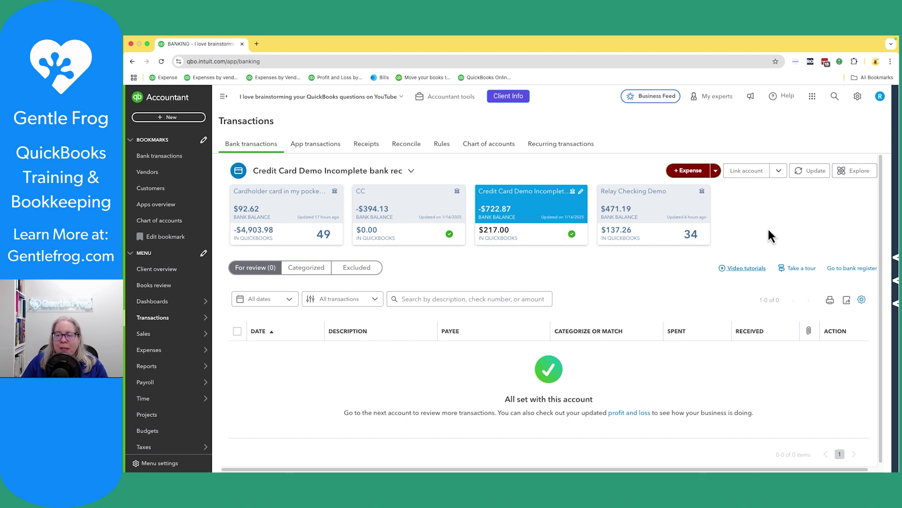
pyautogui.click(778, 171)
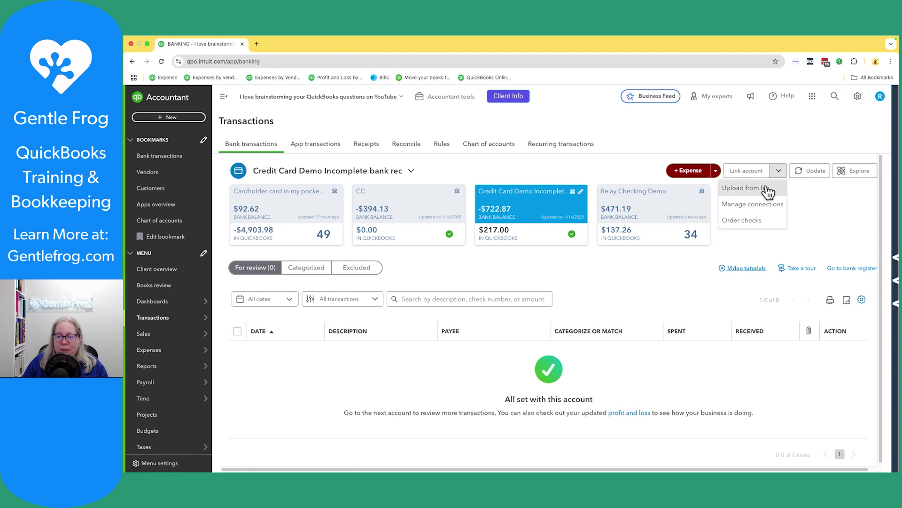
pyautogui.click(766, 188)
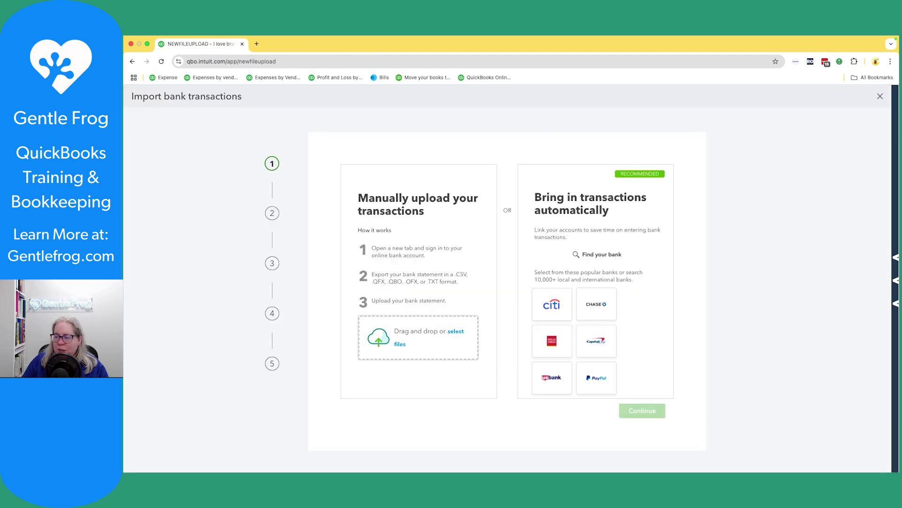
pyautogui.moveTo(900, 329); pyautogui.dragTo(426, 342)
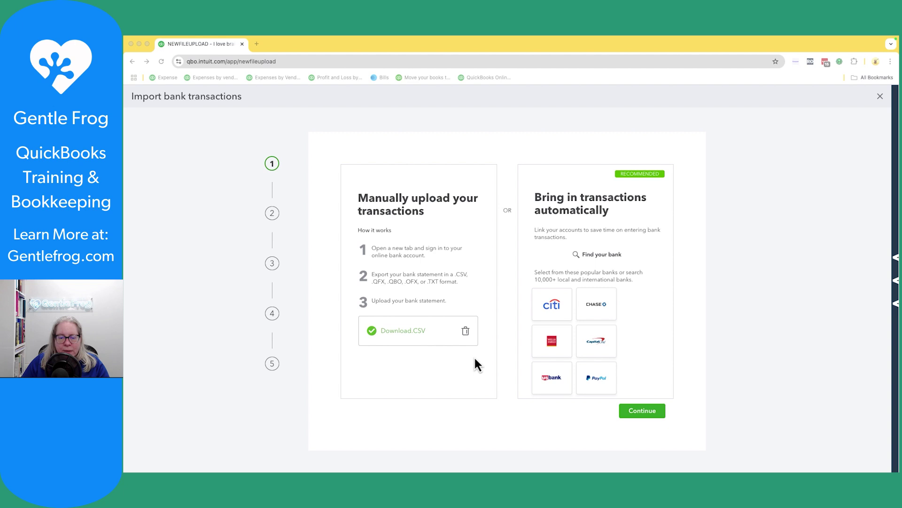
# Assign the uploaded Download.csv to the PayPal balance account and continue to file setup.
pyautogui.click(647, 413)
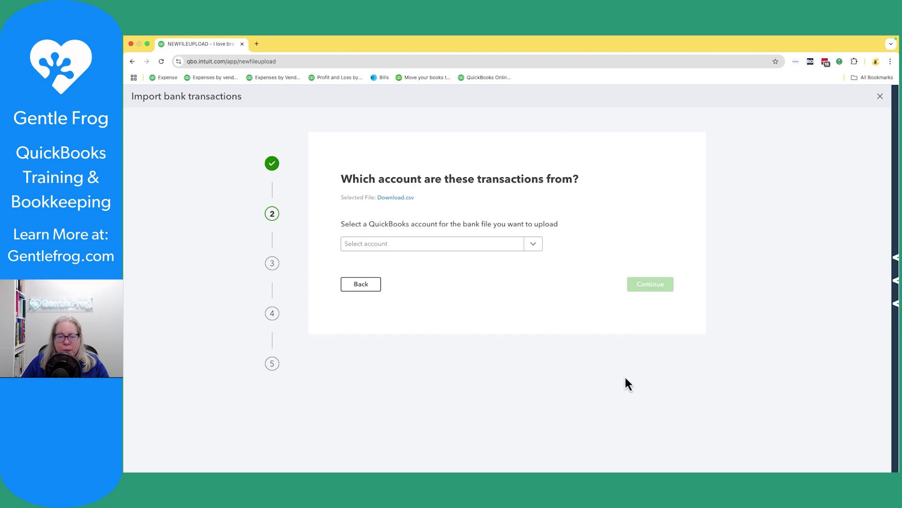
pyautogui.click(534, 249)
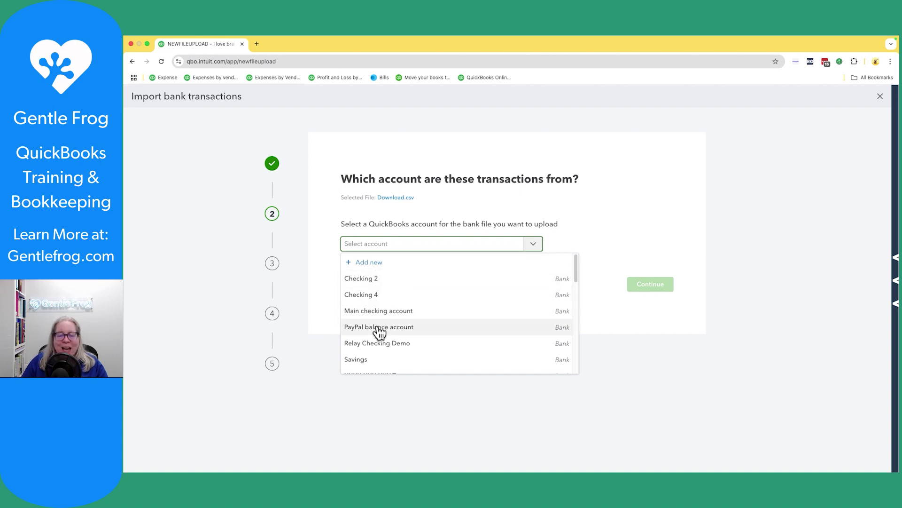
pyautogui.click(379, 329)
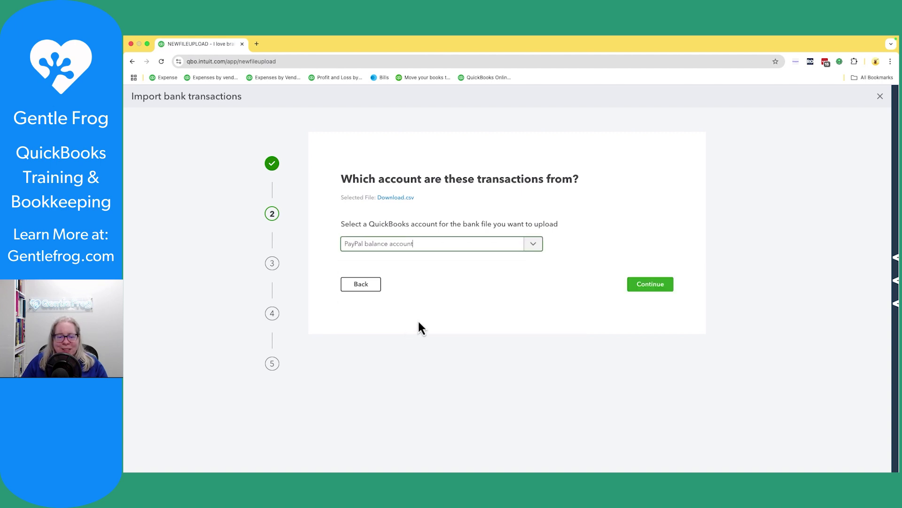
pyautogui.click(652, 285)
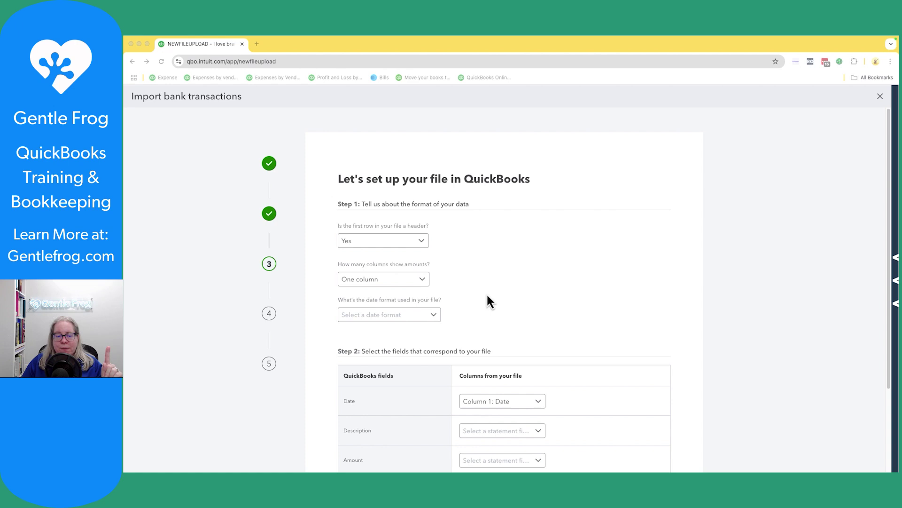
# Map dates as MM/dd/yyyy, Description to Column 5: Type, and Amount to Column 8: Gross.
pyautogui.click(430, 314)
pyautogui.click(374, 335)
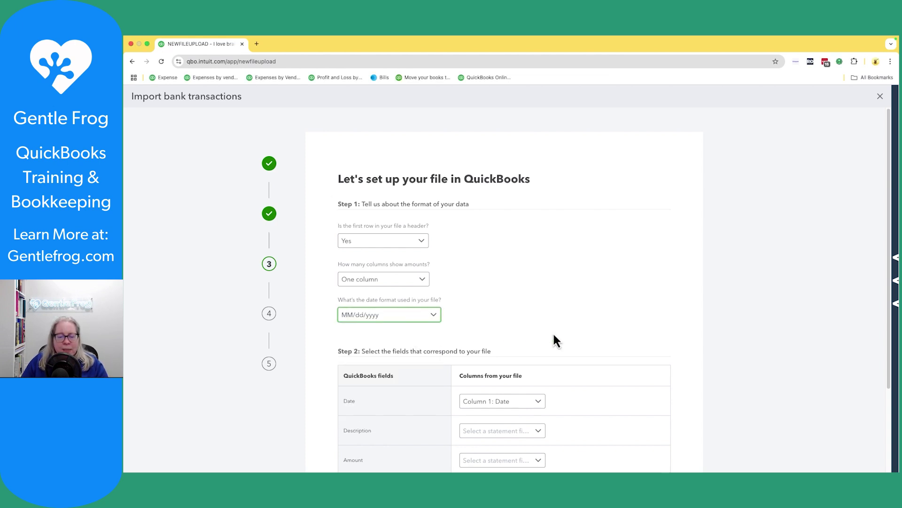
pyautogui.scroll(-3, 554, 332)
pyautogui.click(519, 327)
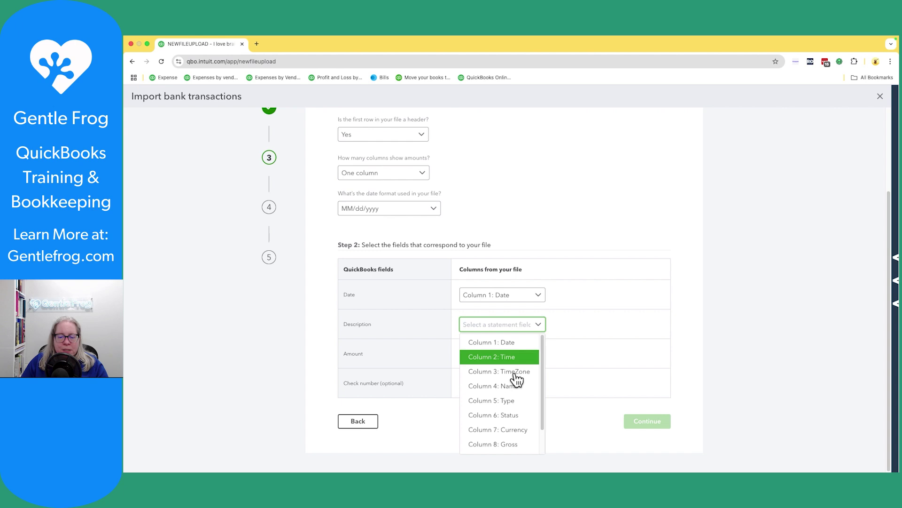
pyautogui.click(509, 401)
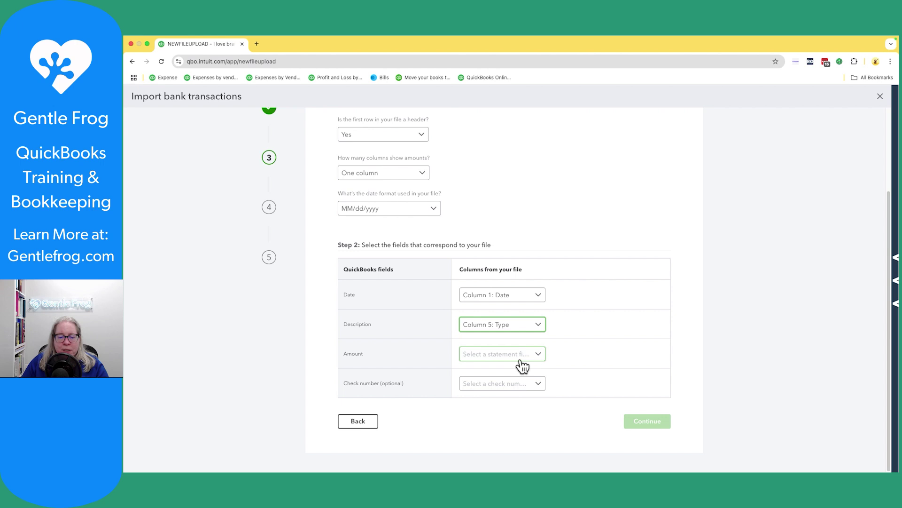
pyautogui.click(535, 361)
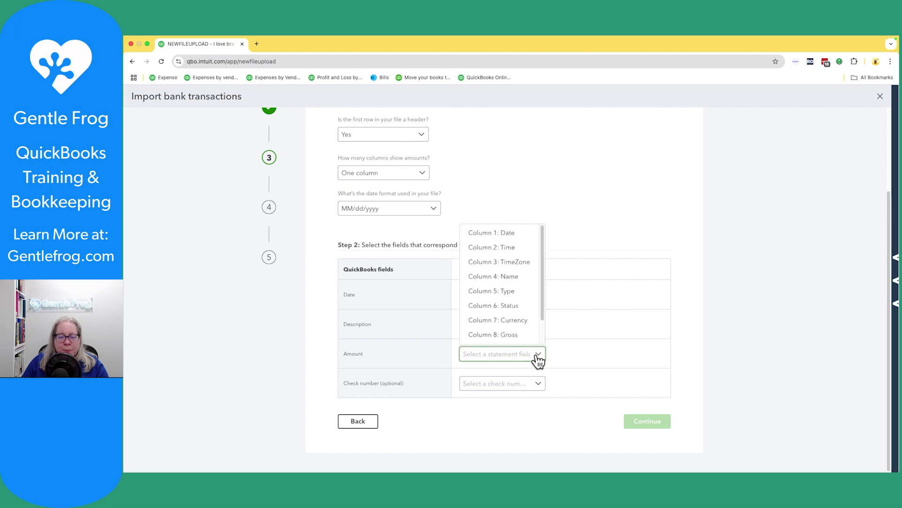
pyautogui.click(523, 335)
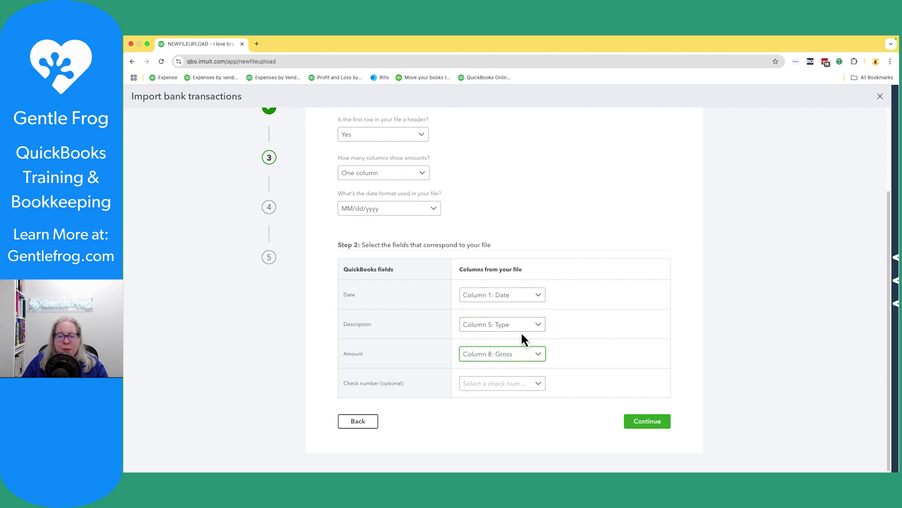
pyautogui.click(657, 428)
# Select all 8 transactions and confirm importing them.
pyautogui.scroll(-3, 657, 429)
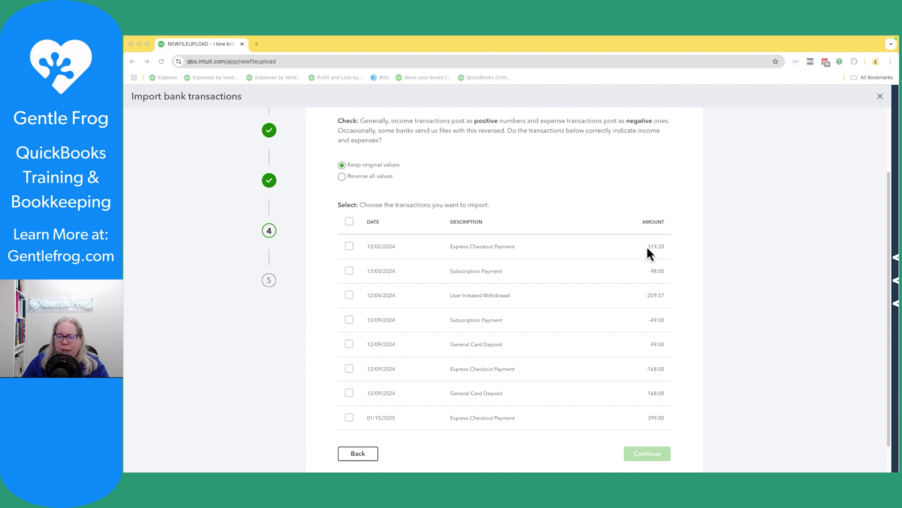
pyautogui.click(666, 250)
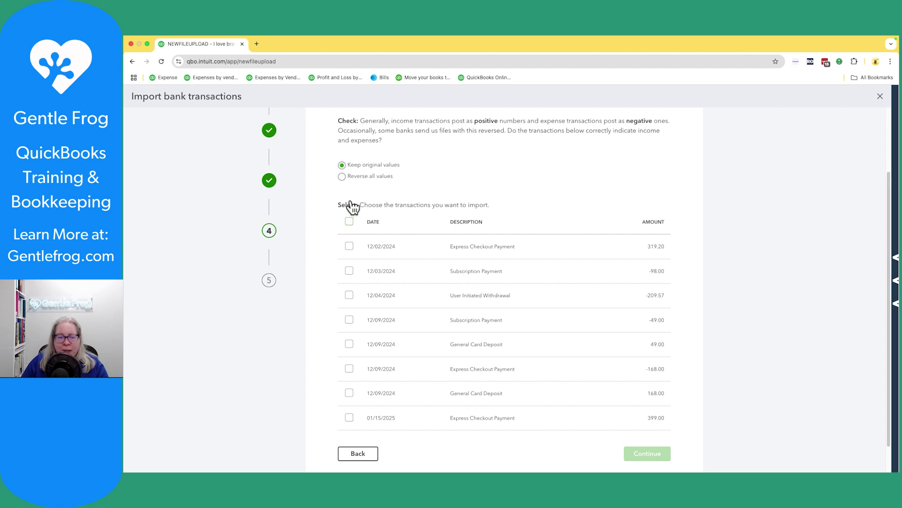
pyautogui.click(349, 221)
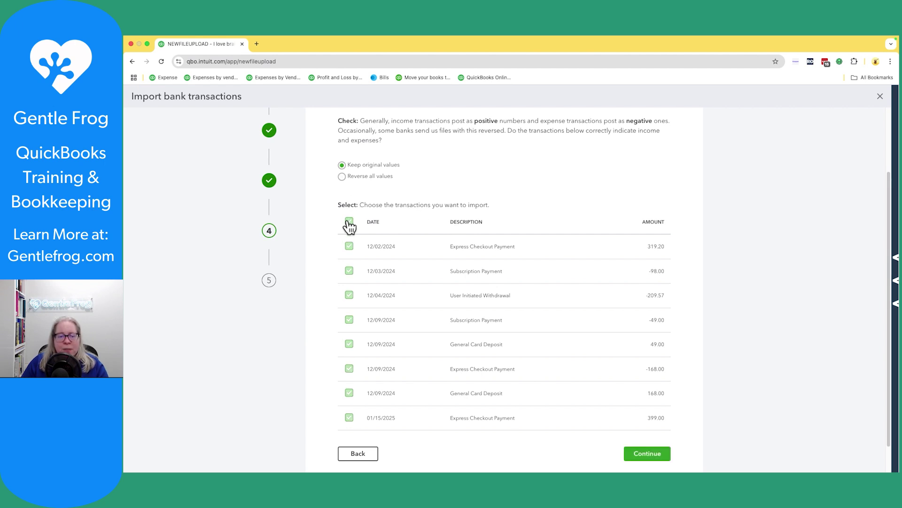
pyautogui.click(643, 453)
pyautogui.click(597, 300)
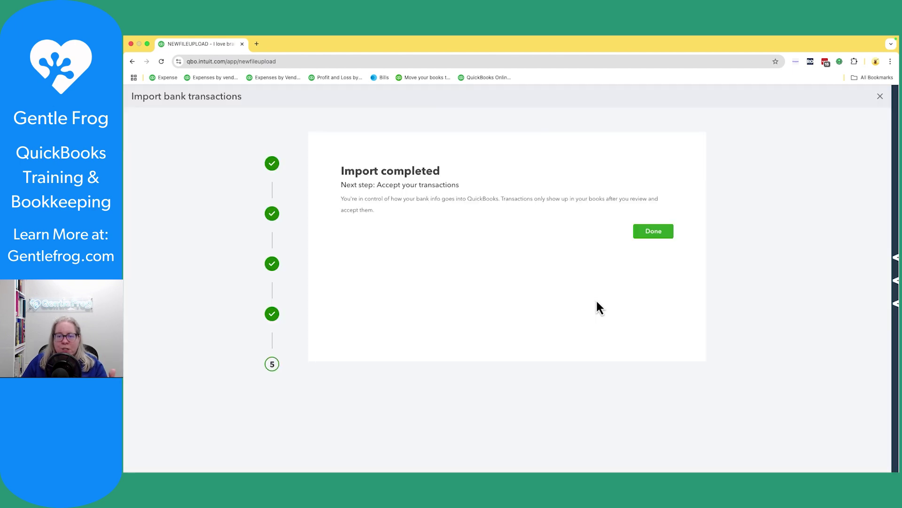
# Finish the import and view the PayPal balance account's eight transactions awaiting review.
pyautogui.click(655, 235)
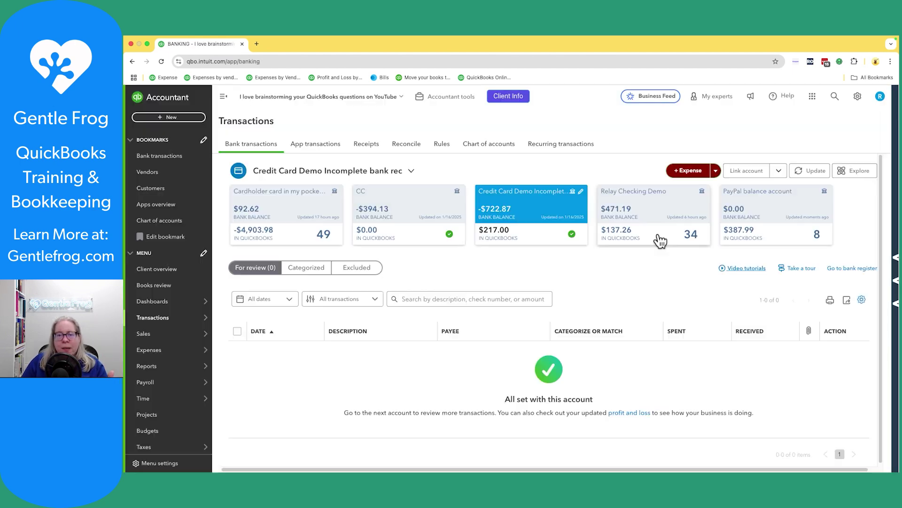
pyautogui.click(753, 227)
pyautogui.scroll(-5, 670, 365)
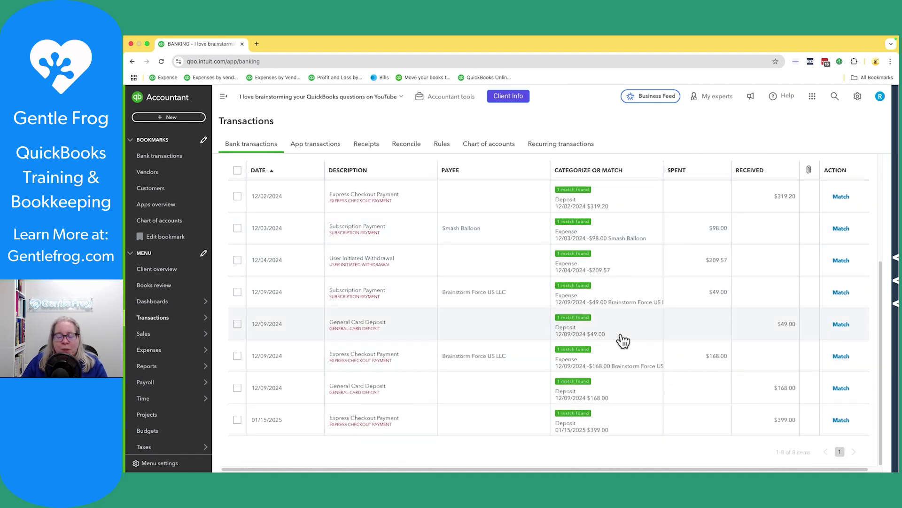
pyautogui.scroll(5, 623, 341)
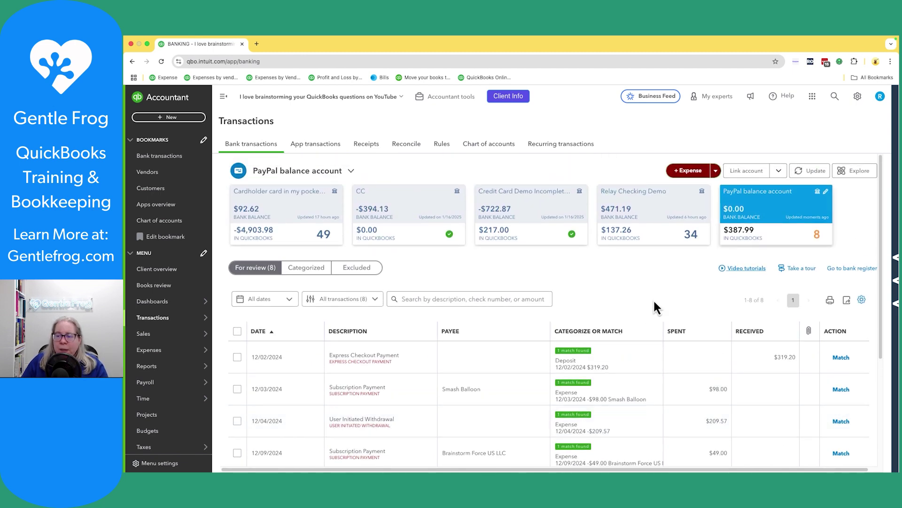
pyautogui.click(779, 171)
# Upload Download.csv again and assign it to the PayPal balance account.
pyautogui.click(762, 189)
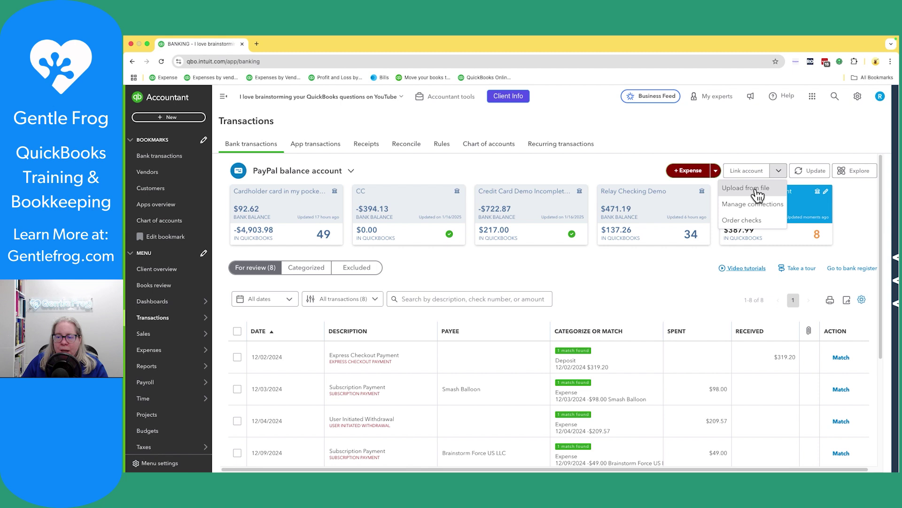
pyautogui.press('super+Tab')
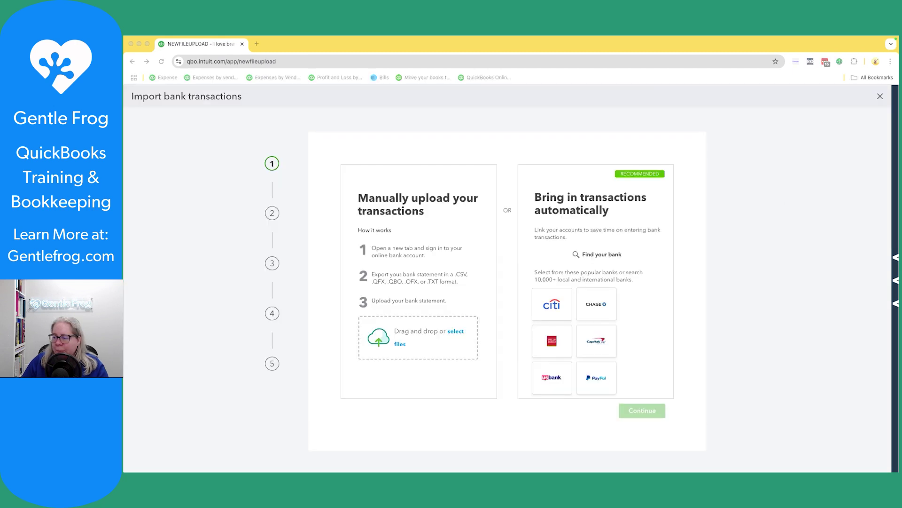
pyautogui.moveTo(752, 329); pyautogui.dragTo(422, 324)
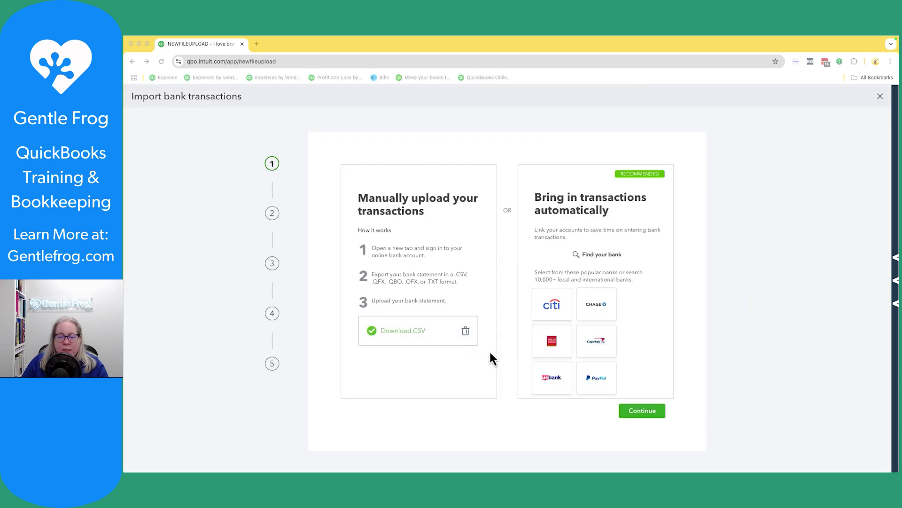
pyautogui.click(648, 415)
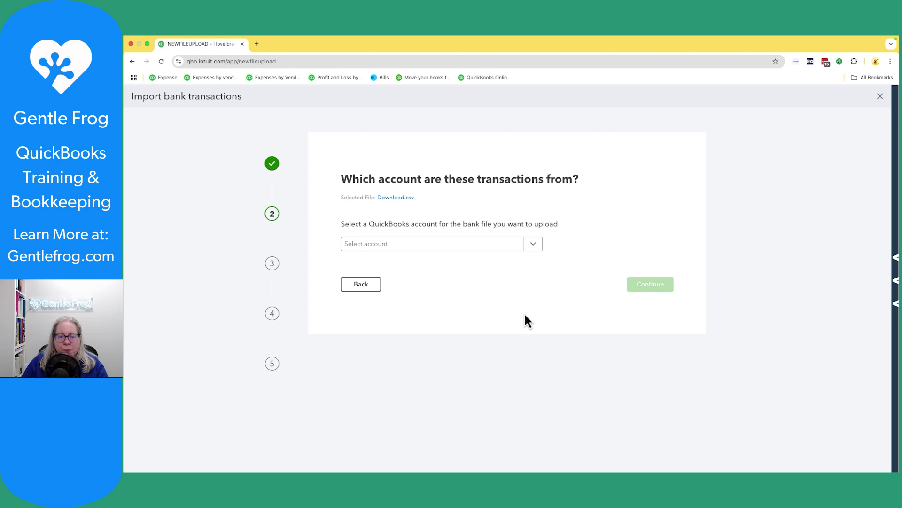
pyautogui.click(439, 245)
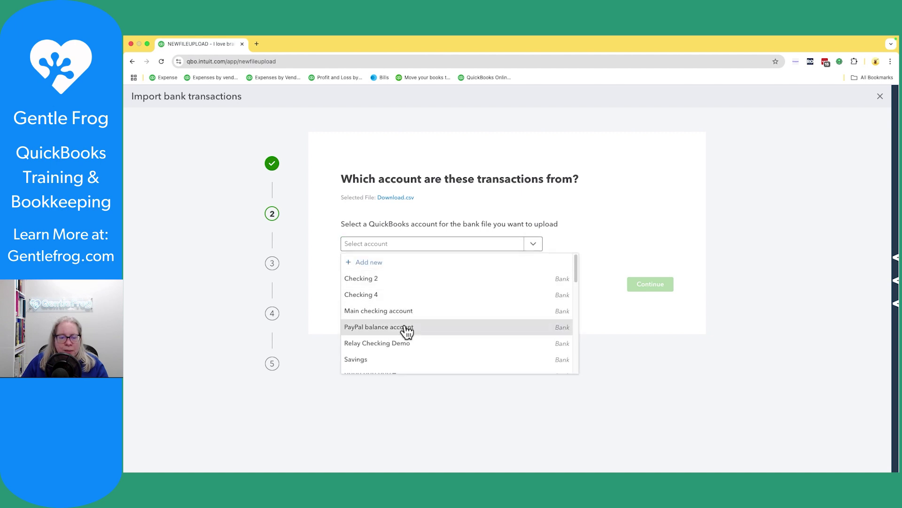
pyautogui.click(404, 329)
pyautogui.click(635, 287)
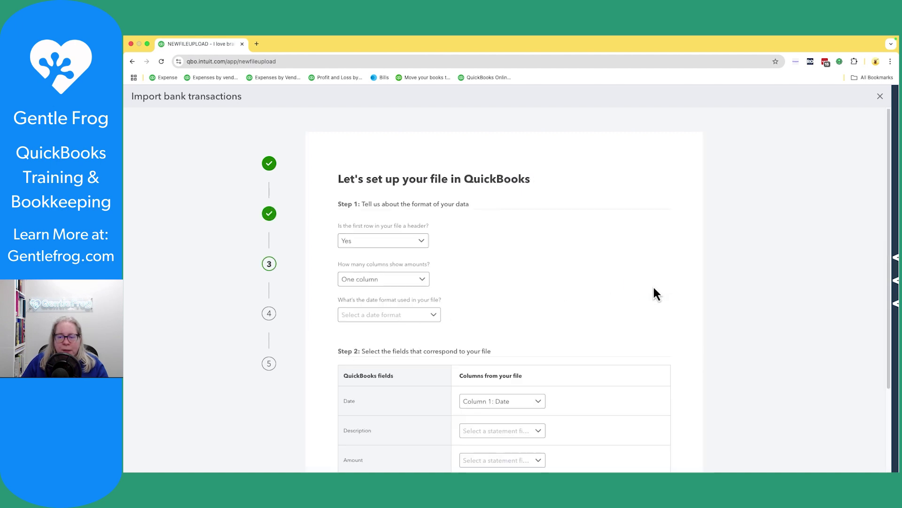
# Map dates as MM/dd/yyyy, Description to Column 5: Type, and Amount to Column 9: Fee.
pyautogui.click(405, 315)
pyautogui.click(381, 330)
pyautogui.scroll(-1, 437, 338)
pyautogui.scroll(-3, 437, 335)
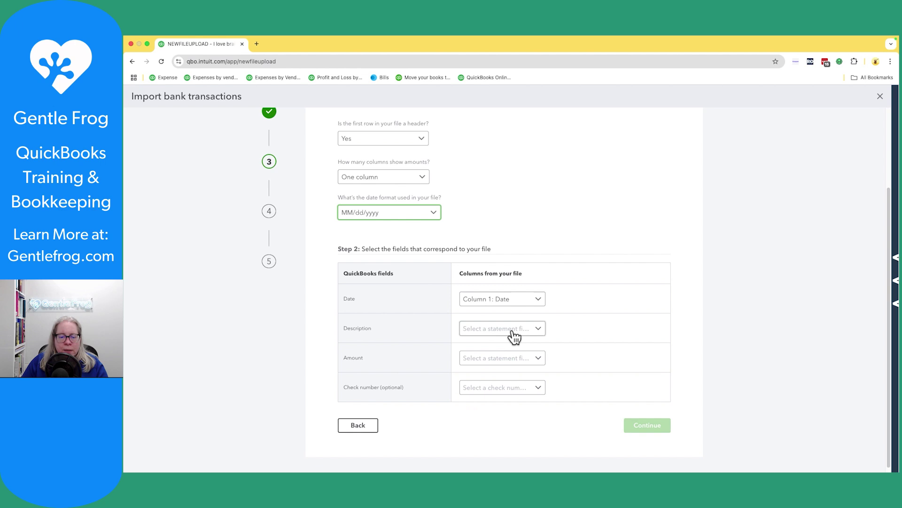
pyautogui.click(513, 336)
pyautogui.click(515, 408)
pyautogui.click(486, 361)
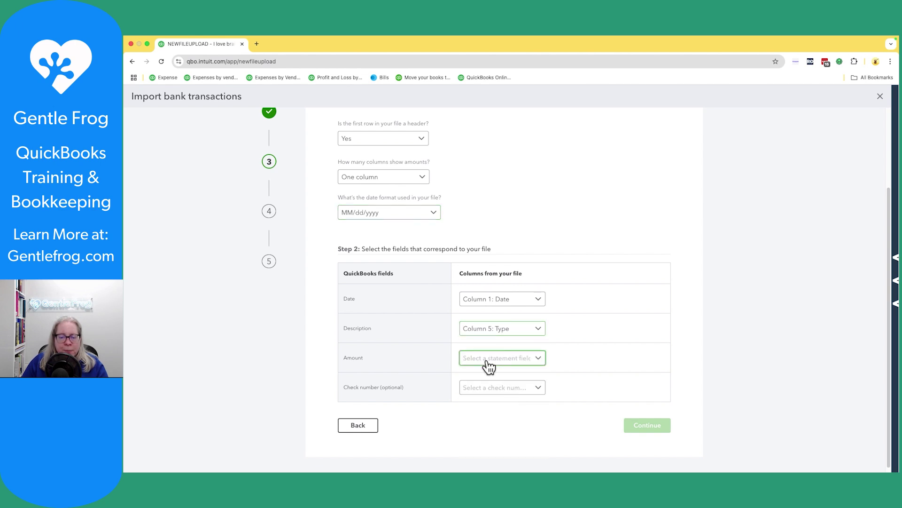
pyautogui.scroll(-1, 511, 337)
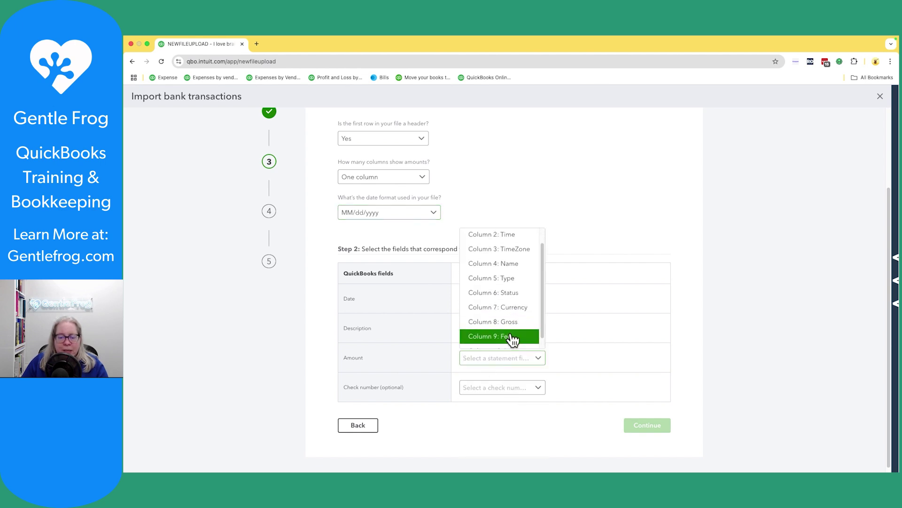
pyautogui.click(511, 336)
pyautogui.click(639, 426)
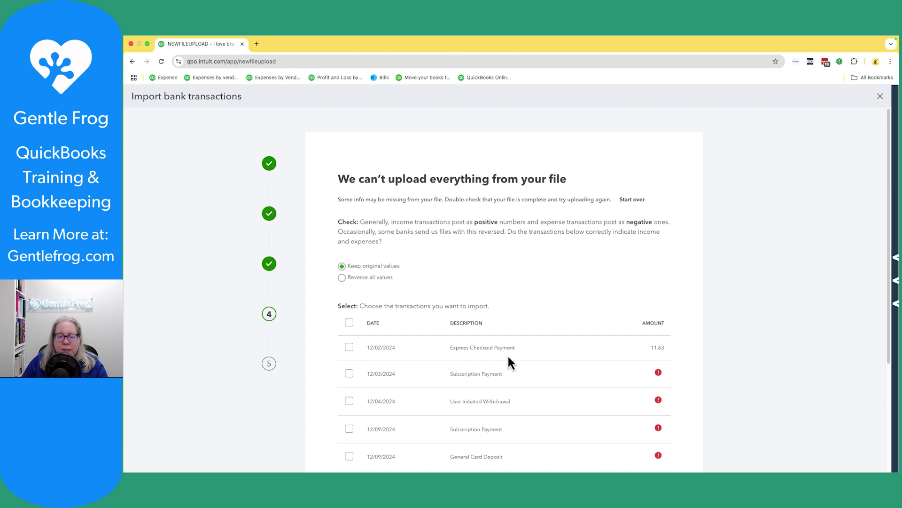
# Select the two fee transactions, including 12/02/2024, and confirm importing them.
pyautogui.scroll(-4, 508, 357)
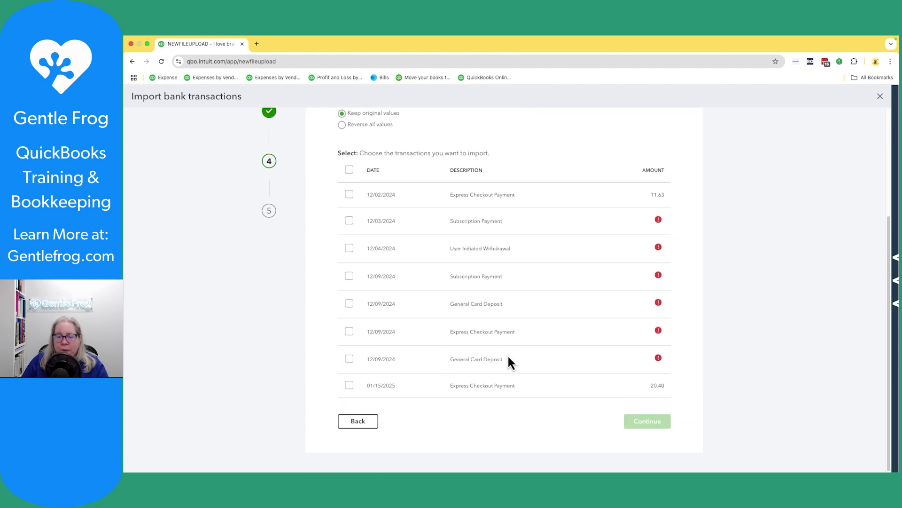
pyautogui.click(350, 195)
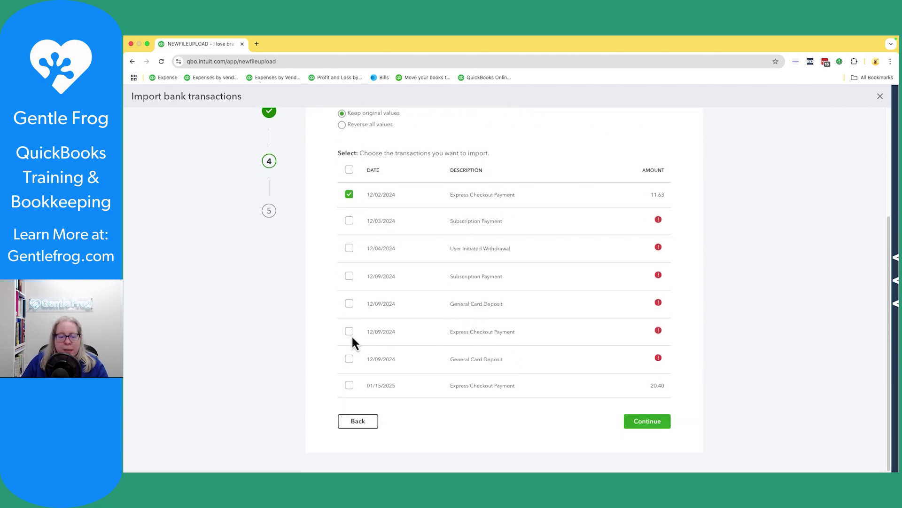
pyautogui.click(647, 423)
pyautogui.click(588, 297)
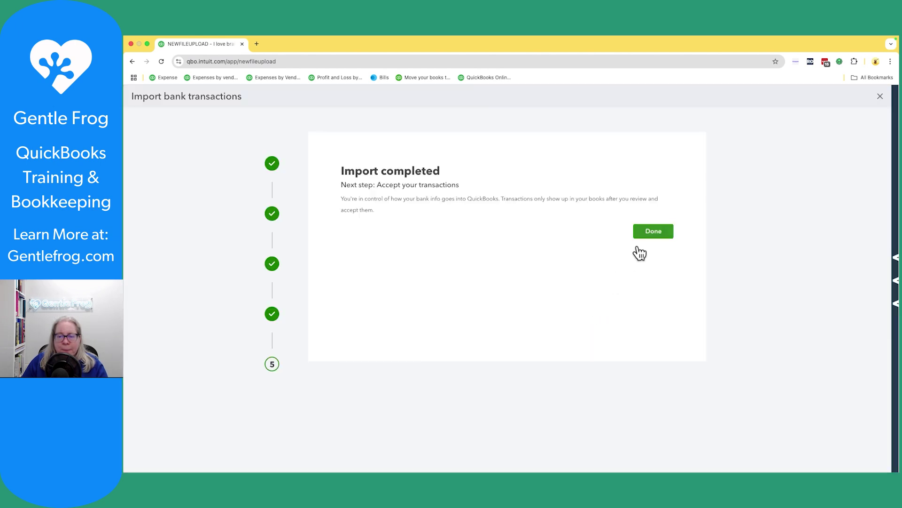
pyautogui.click(635, 247)
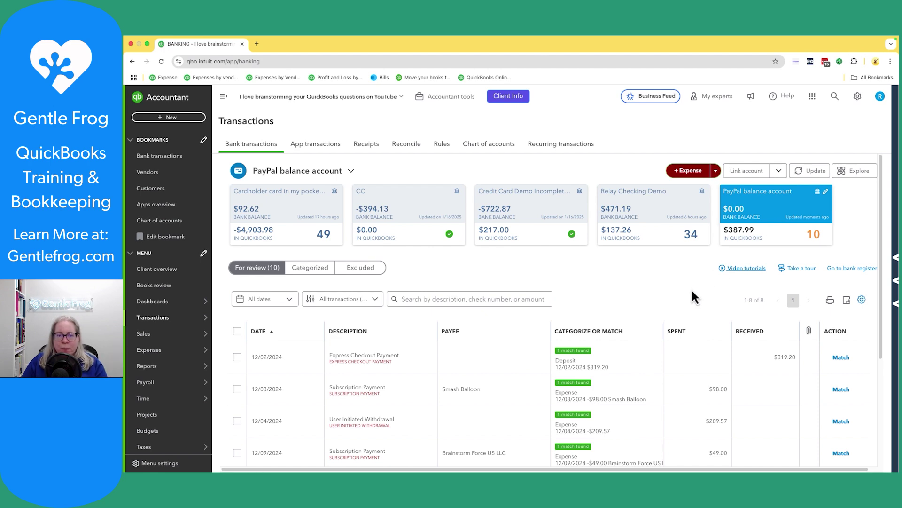
pyautogui.scroll(-3, 692, 292)
pyautogui.scroll(-1, 692, 295)
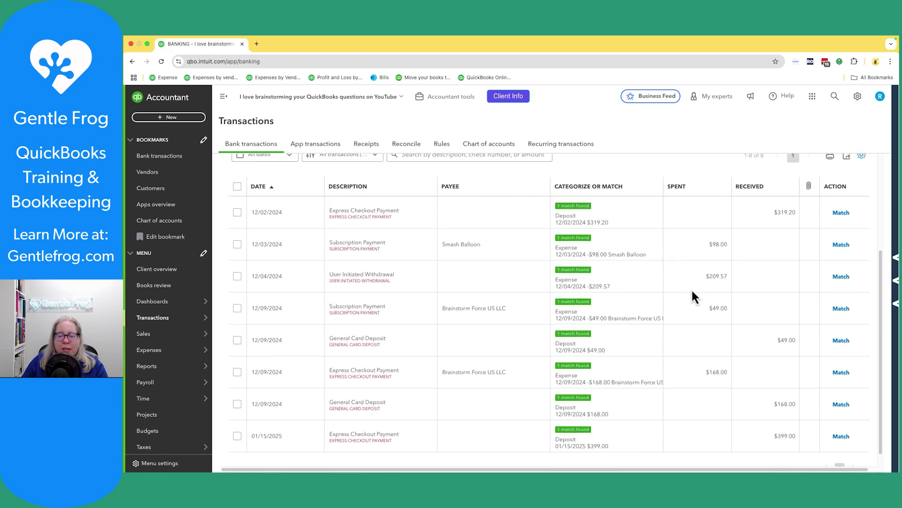
pyautogui.scroll(4, 684, 289)
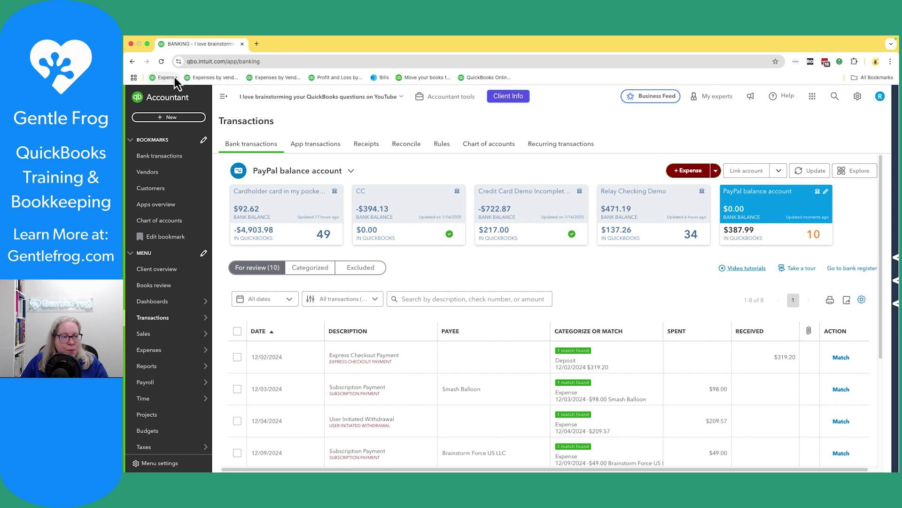
# Reload bank transactions and inspect the $11.63 Channel discount fee row's memo.
pyautogui.click(162, 61)
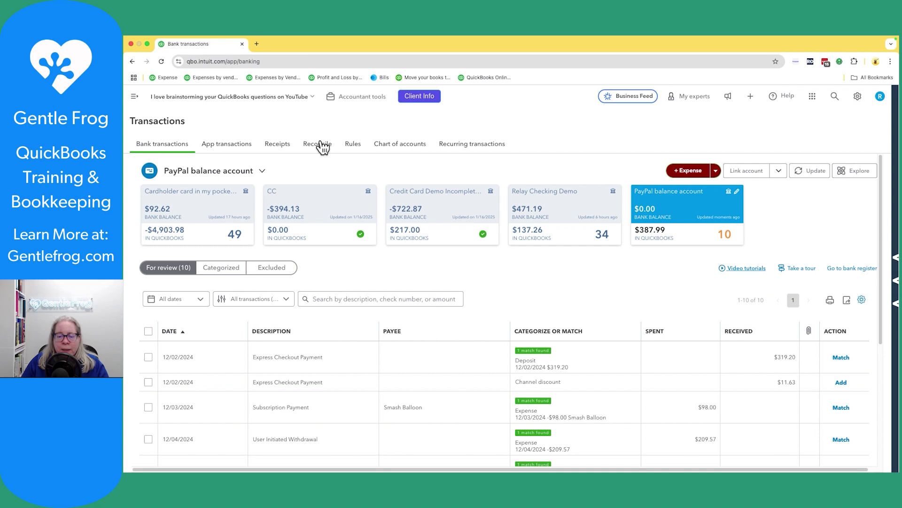
pyautogui.click(417, 386)
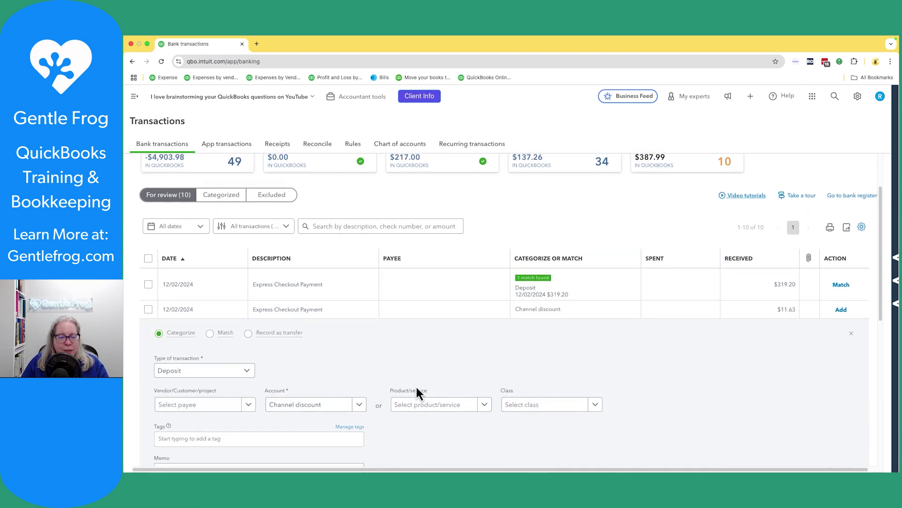
pyautogui.scroll(-2, 659, 296)
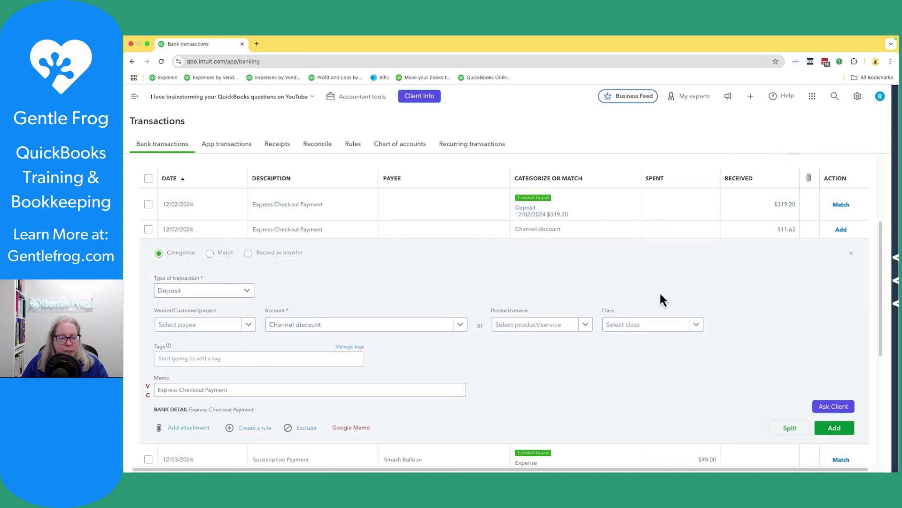
pyautogui.click(232, 390)
pyautogui.moveTo(233, 390); pyautogui.dragTo(154, 398)
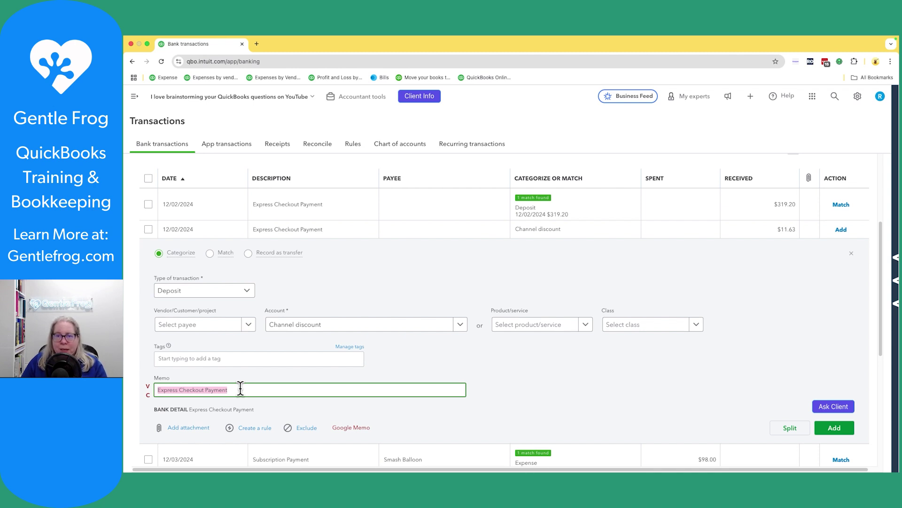
pyautogui.click(539, 233)
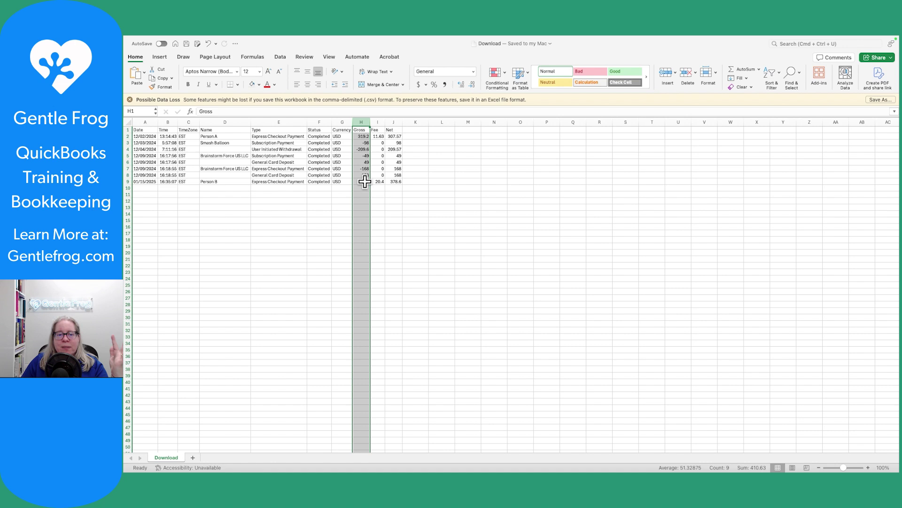
# Highlight column E, the Type column, in the Download spreadsheet.
pyautogui.click(275, 122)
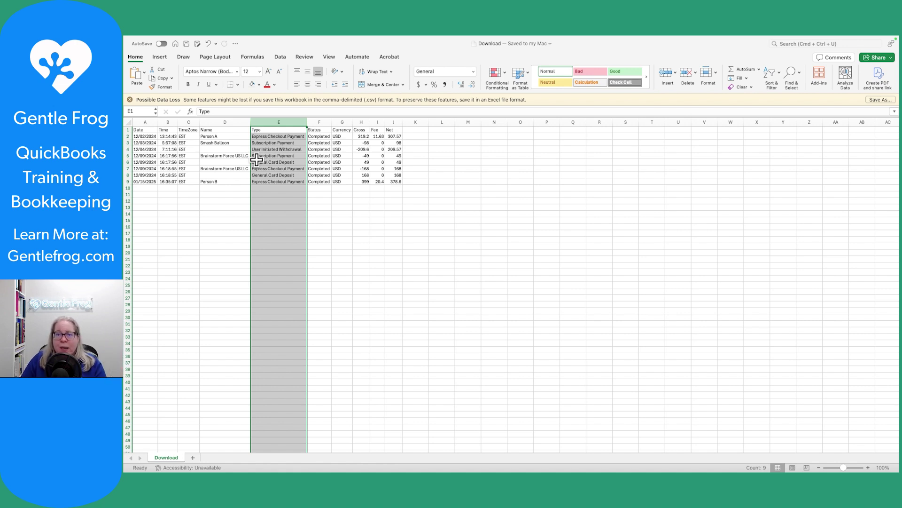
pyautogui.click(357, 194)
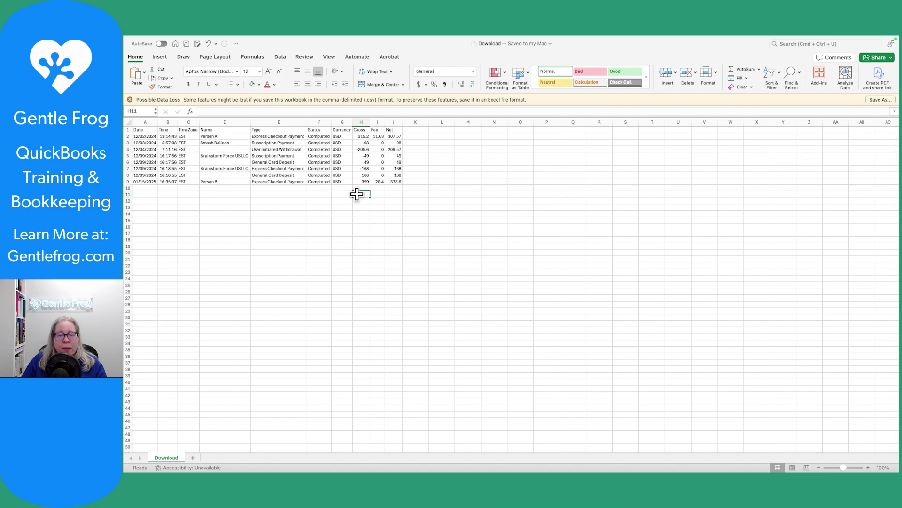
pyautogui.click(381, 123)
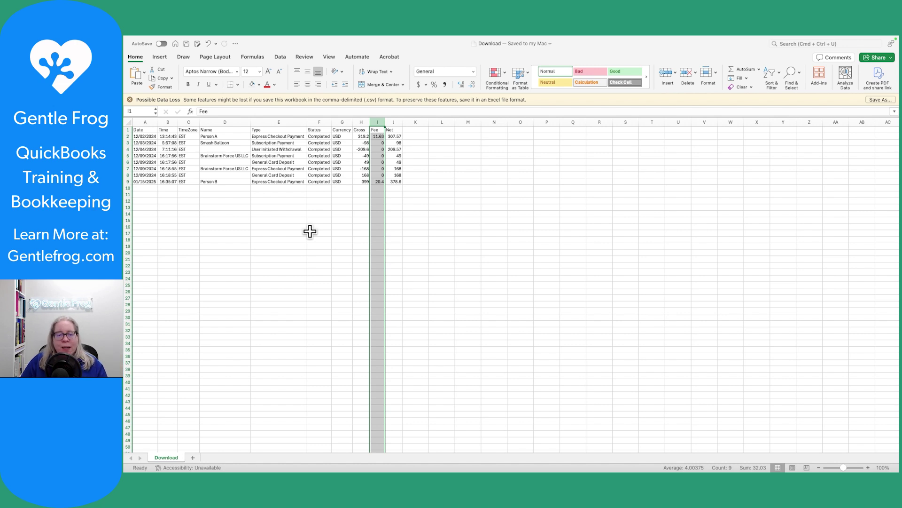
pyautogui.moveTo(360, 136); pyautogui.dragTo(365, 183)
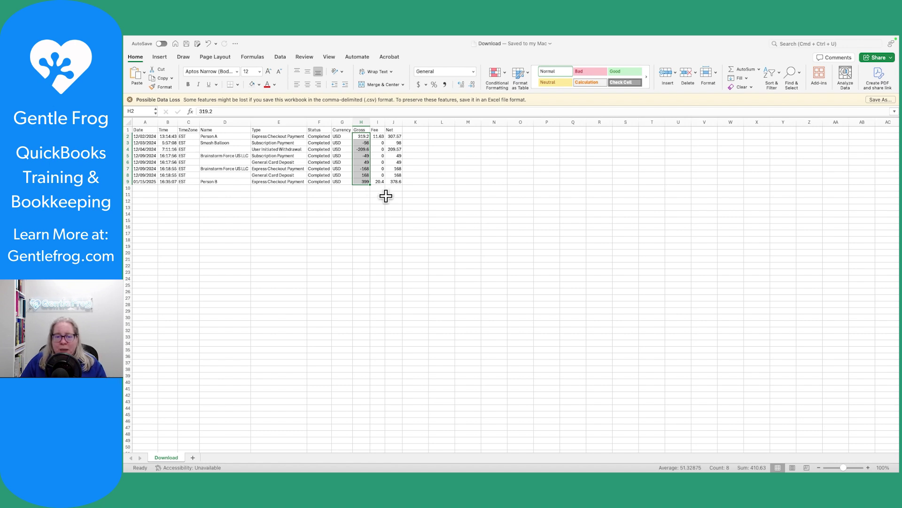
pyautogui.click(390, 195)
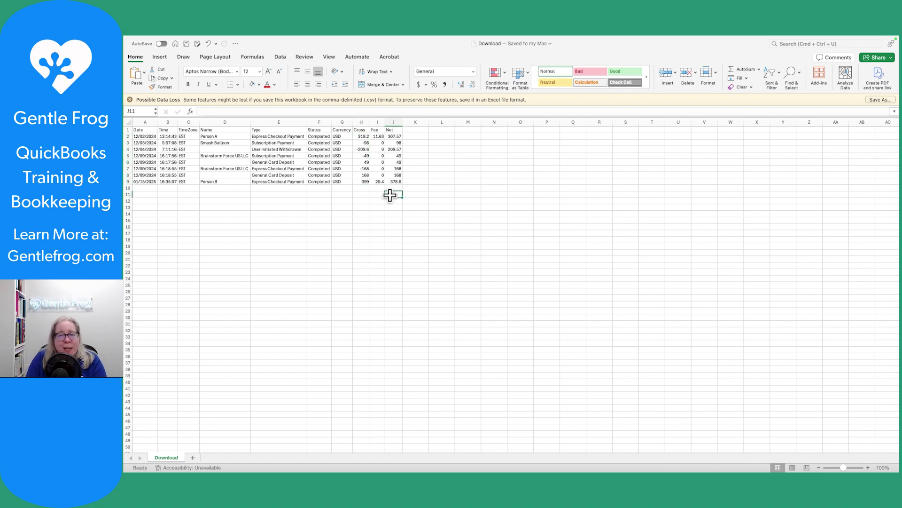